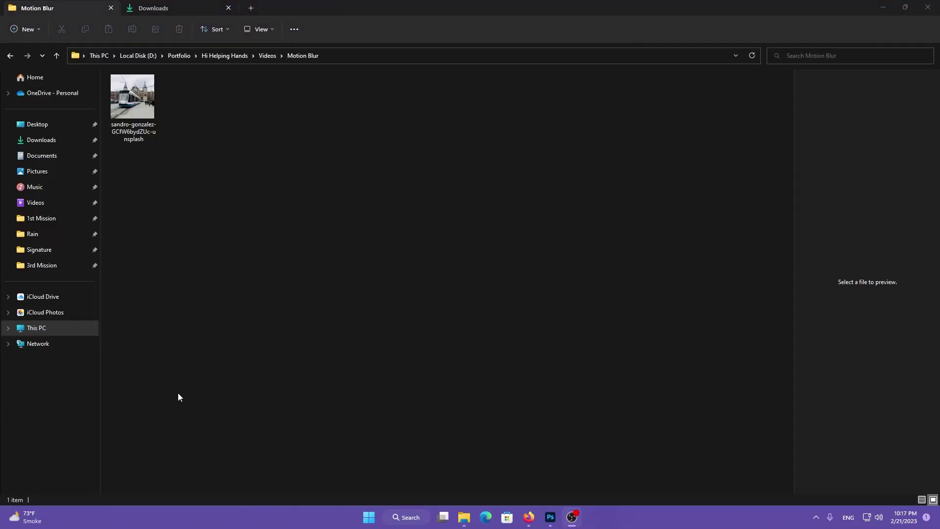
# Open the tram photo from the Motion Blur folder by dragging it from File Explorer into Photoshop.
pyautogui.click(385, 283)
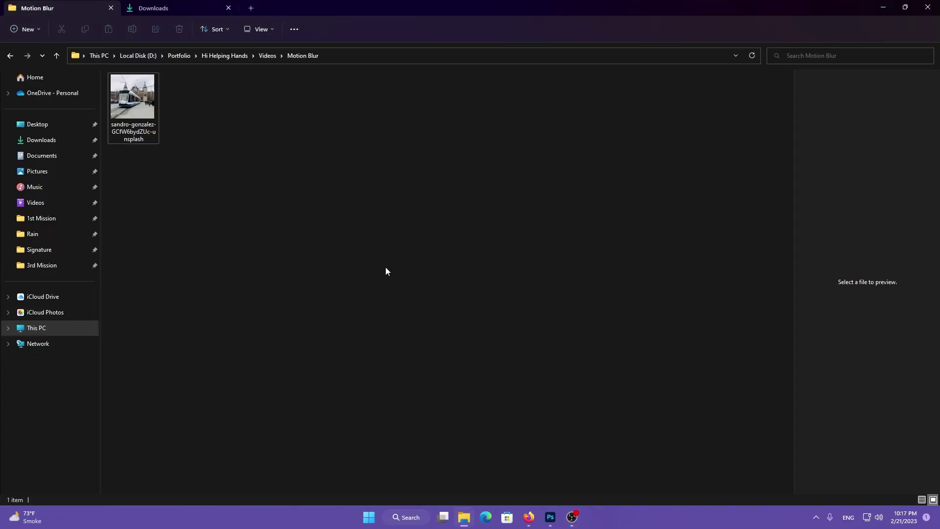
pyautogui.moveTo(142, 104)
pyautogui.mouseDown()
pyautogui.moveTo(483, 358)
pyautogui.moveTo(552, 519)
pyautogui.moveTo(485, 212)
pyautogui.mouseUp()
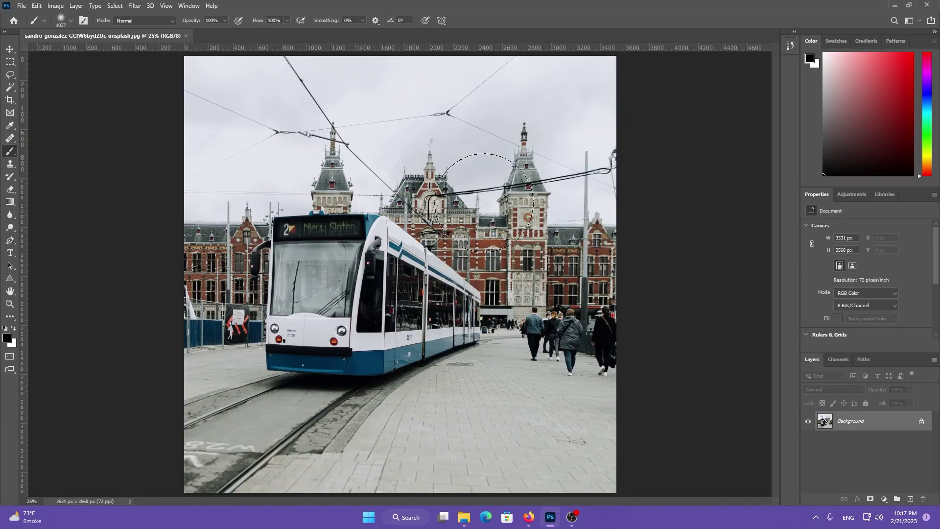
# Duplicate the Background layer as 'Background copy' through the layer's Duplicate Layer command.
pyautogui.rightClick(871, 422)
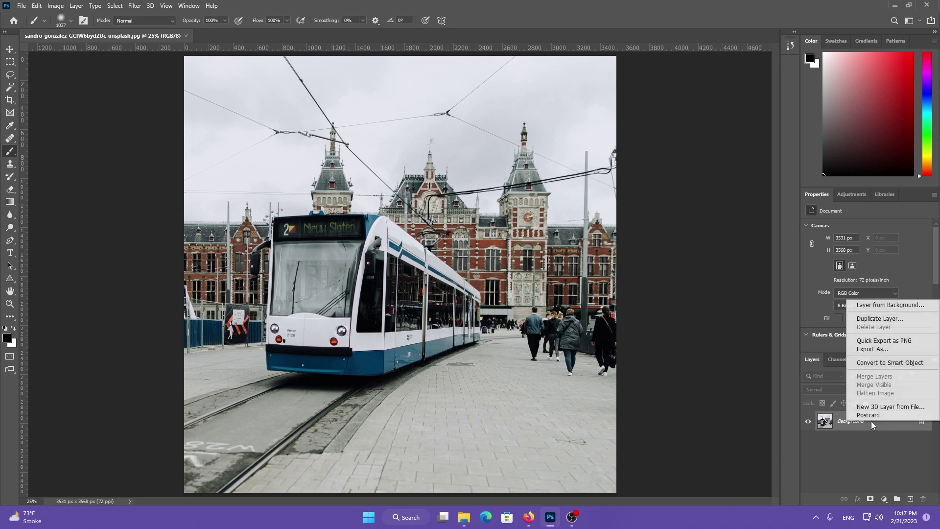
pyautogui.click(886, 318)
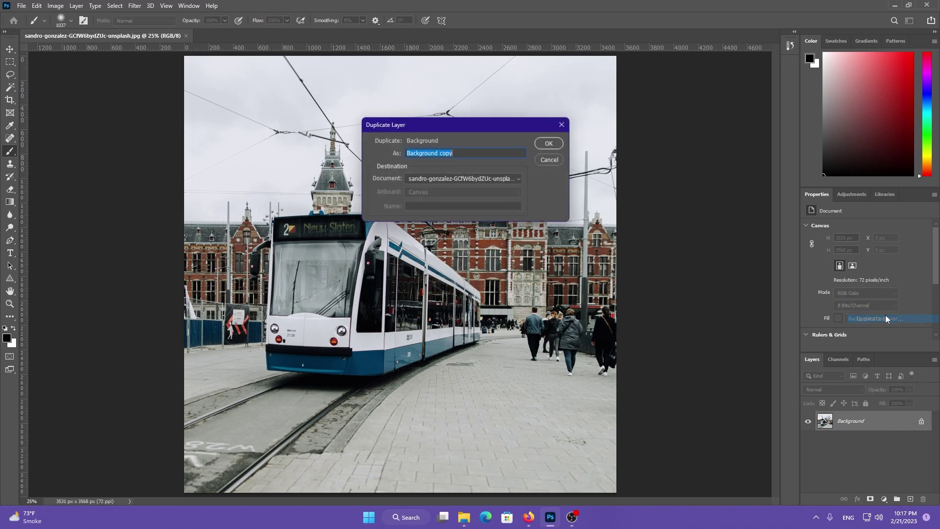
pyautogui.click(552, 143)
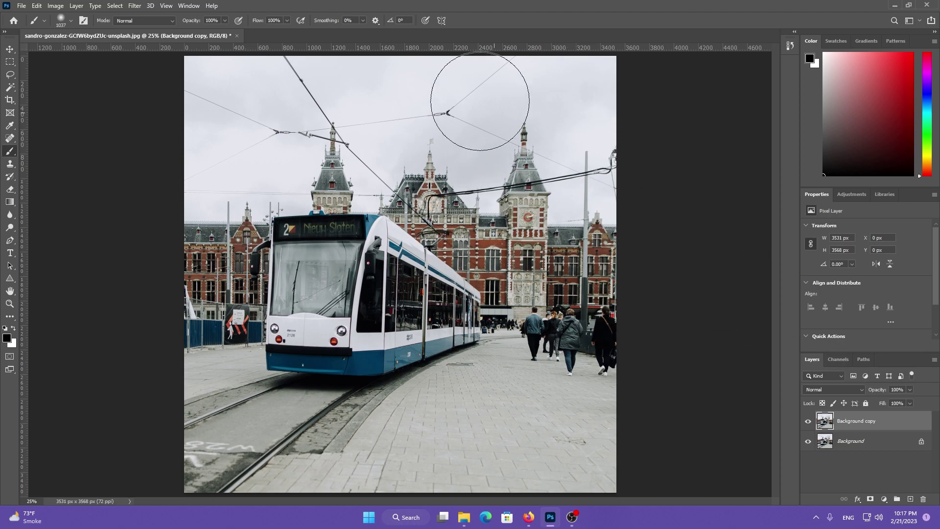
# Apply Radial Blur to Background copy with Amount 75, Zoom method and Best quality.
pyautogui.click(135, 6)
pyautogui.moveTo(154, 130)
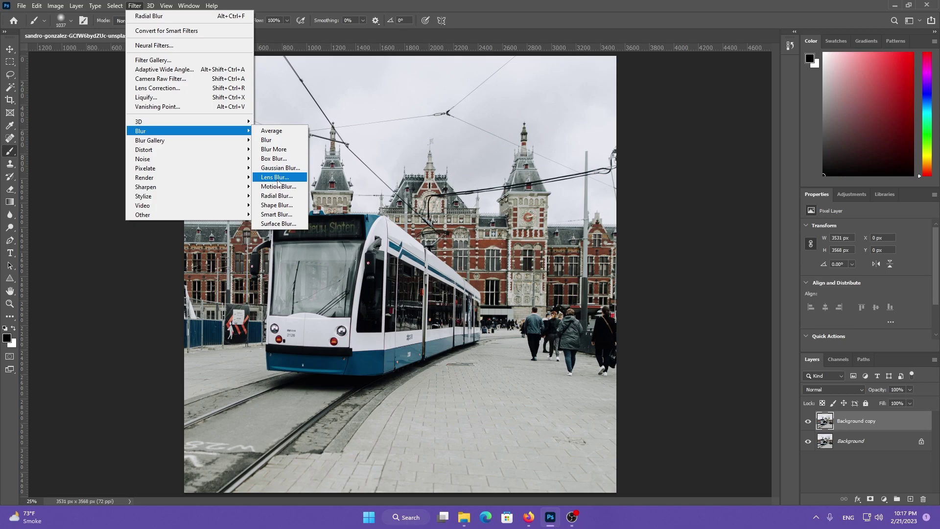
pyautogui.click(278, 196)
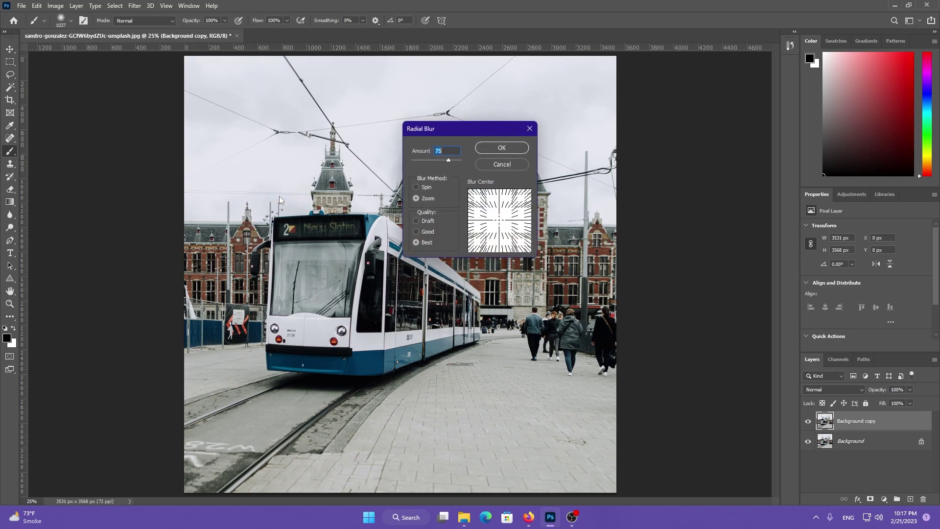
pyautogui.click(418, 200)
pyautogui.click(507, 148)
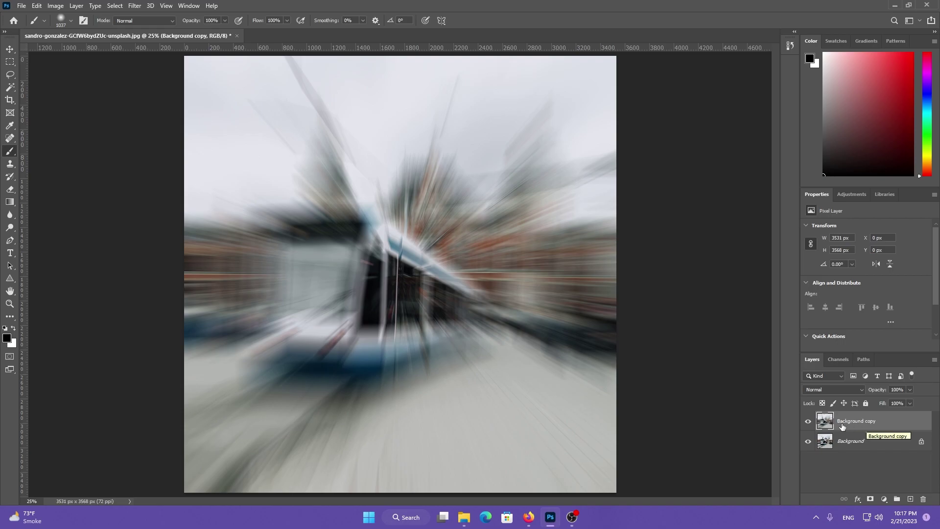
# Compare the blurred copy with the original by toggling its visibility, then add a layer mask.
pyautogui.click(808, 423)
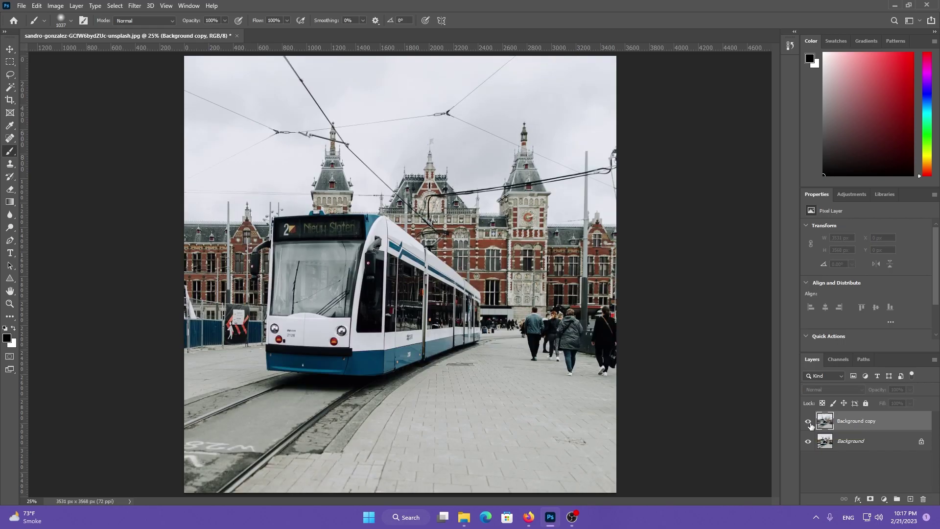
pyautogui.click(809, 422)
pyautogui.click(809, 421)
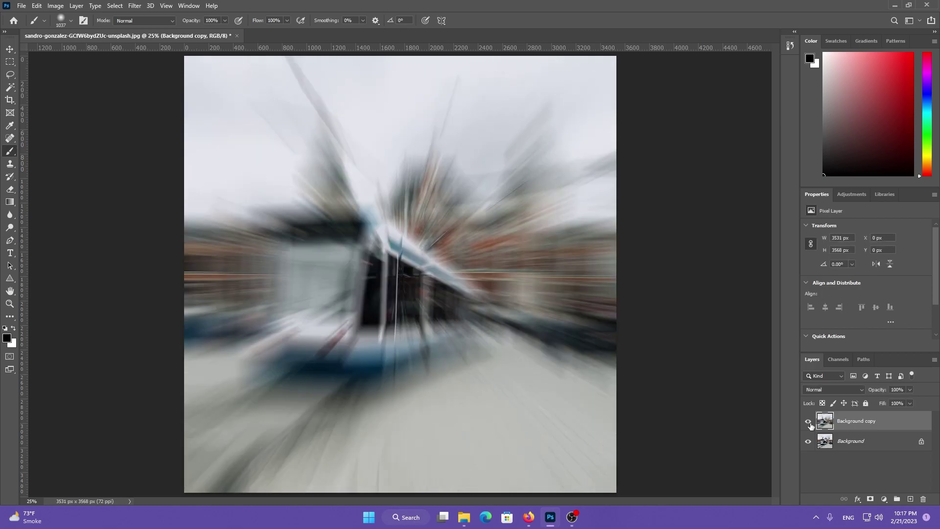
pyautogui.click(872, 500)
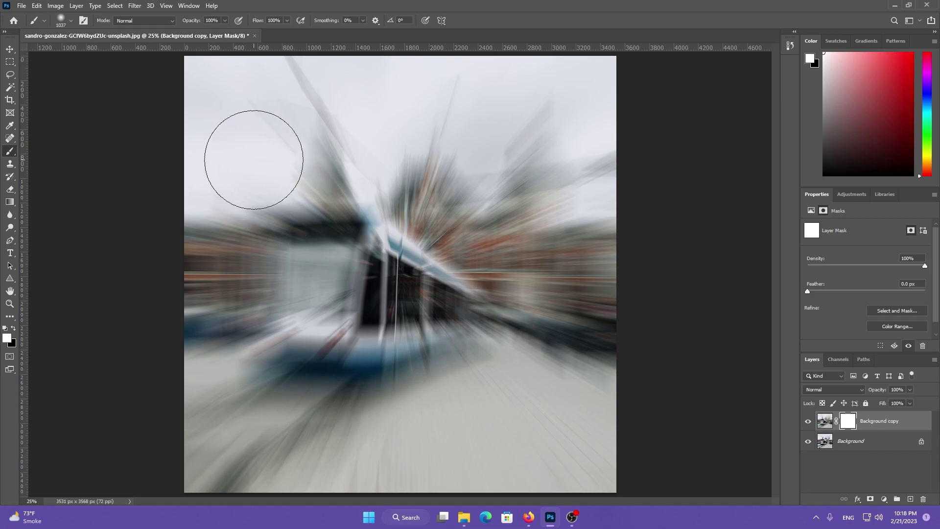
# Test-paint black with a 1277 px brush, then invert the whole mask to black with Ctrl+I.
pyautogui.moveTo(235, 145); pyautogui.dragTo(255, 144)
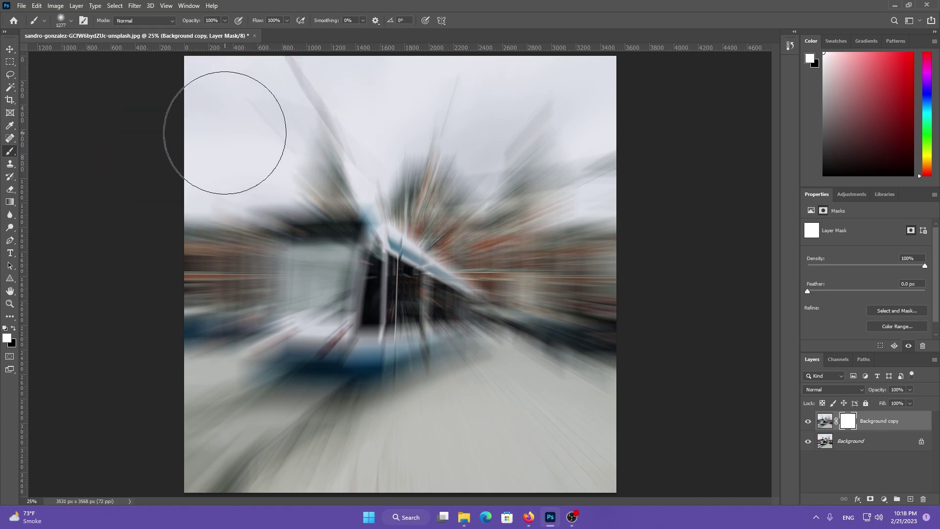
pyautogui.press('x')
pyautogui.moveTo(227, 116)
pyautogui.mouseDown()
pyautogui.moveTo(299, 147)
pyautogui.moveTo(99, 299)
pyautogui.moveTo(84, 336)
pyautogui.moveTo(199, 420)
pyautogui.moveTo(437, 461)
pyautogui.mouseUp()
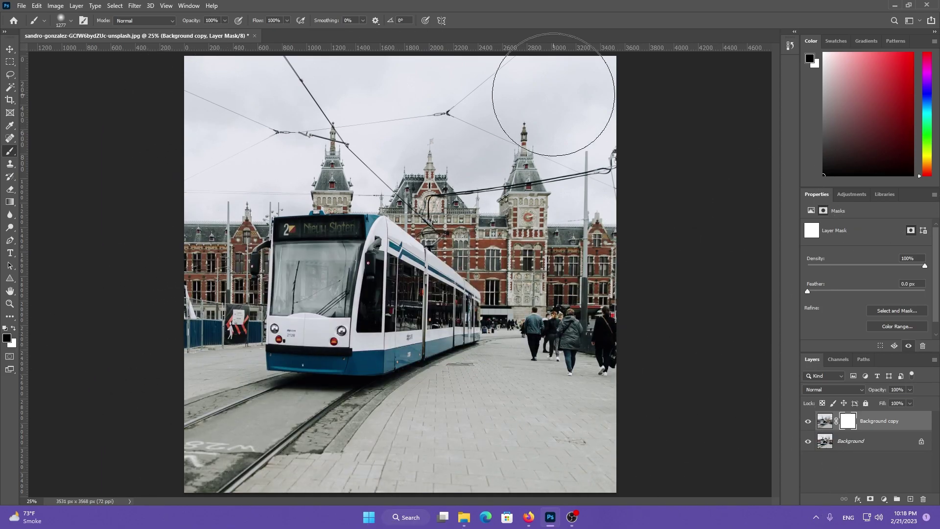
pyautogui.hotkey('ctrl', 'i')
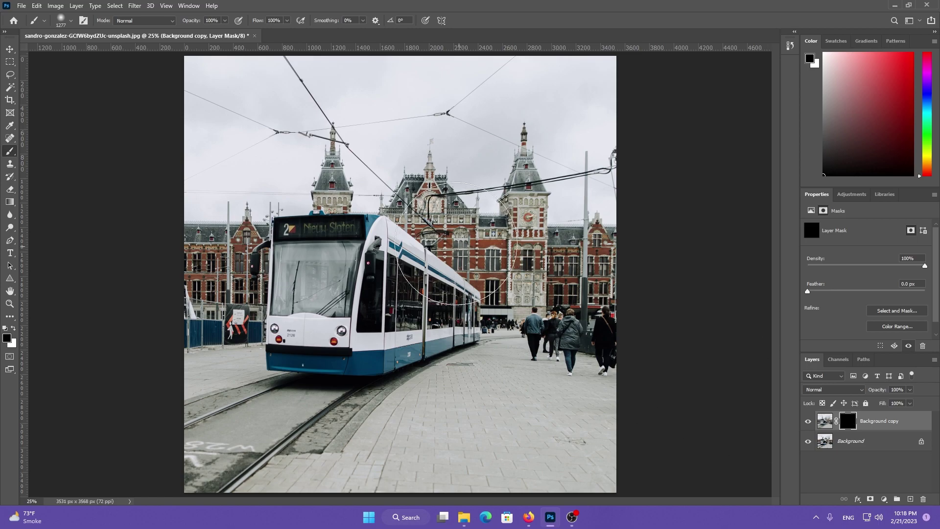
# Paint white with a ~965 px soft brush over the sky, pavement, towers, wires and pole.
pyautogui.press('x')
pyautogui.moveTo(287, 112); pyautogui.dragTo(247, 113)
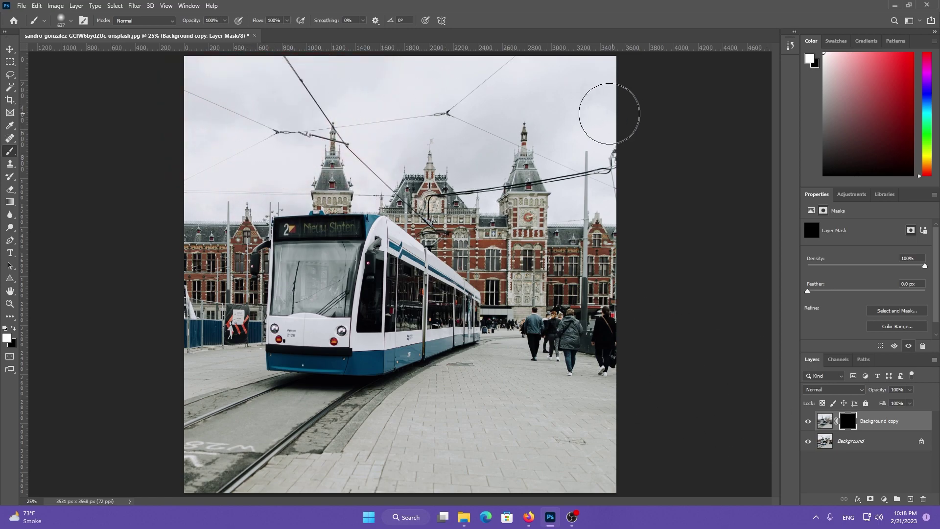
pyautogui.moveTo(622, 83)
pyautogui.mouseDown()
pyautogui.moveTo(564, 125)
pyautogui.moveTo(629, 217)
pyautogui.moveTo(634, 346)
pyautogui.moveTo(563, 409)
pyautogui.moveTo(563, 437)
pyautogui.moveTo(627, 465)
pyautogui.moveTo(567, 470)
pyautogui.mouseUp()
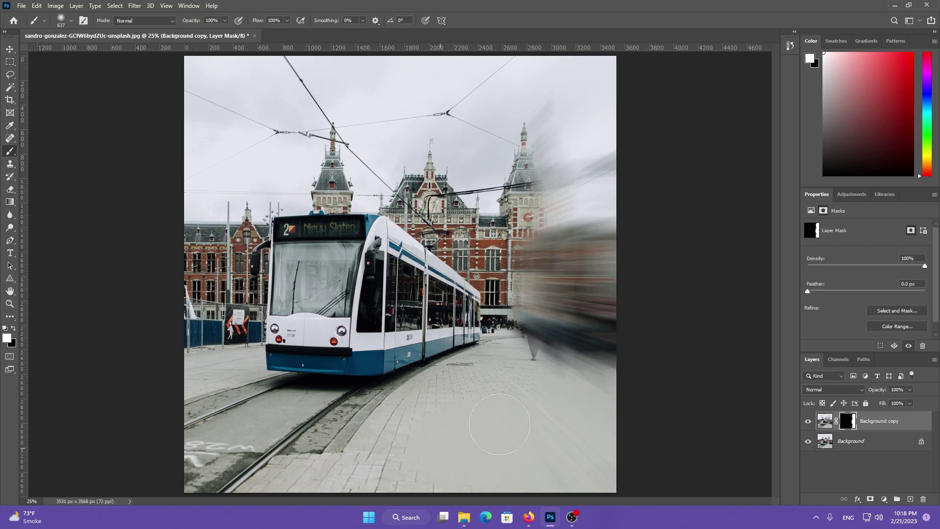
pyautogui.moveTo(447, 427)
pyautogui.mouseDown()
pyautogui.moveTo(542, 361)
pyautogui.moveTo(504, 343)
pyautogui.moveTo(440, 363)
pyautogui.moveTo(336, 441)
pyautogui.moveTo(346, 466)
pyautogui.moveTo(391, 454)
pyautogui.mouseUp()
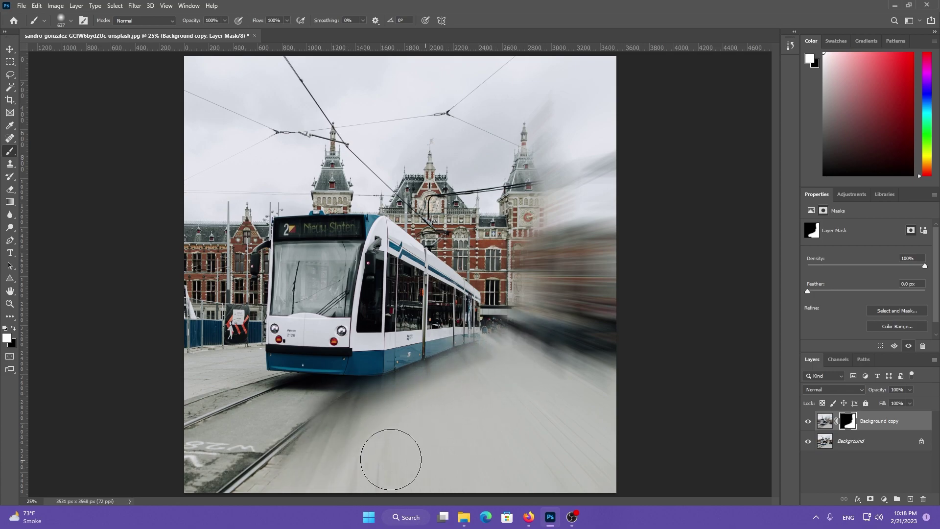
pyautogui.moveTo(535, 235)
pyautogui.mouseDown()
pyautogui.moveTo(485, 230)
pyautogui.moveTo(529, 299)
pyautogui.moveTo(522, 340)
pyautogui.mouseUp()
pyautogui.moveTo(513, 155)
pyautogui.mouseDown()
pyautogui.moveTo(531, 115)
pyautogui.moveTo(498, 94)
pyautogui.moveTo(386, 75)
pyautogui.moveTo(288, 93)
pyautogui.moveTo(305, 123)
pyautogui.moveTo(249, 145)
pyautogui.moveTo(448, 189)
pyautogui.moveTo(434, 210)
pyautogui.moveTo(505, 231)
pyautogui.mouseUp()
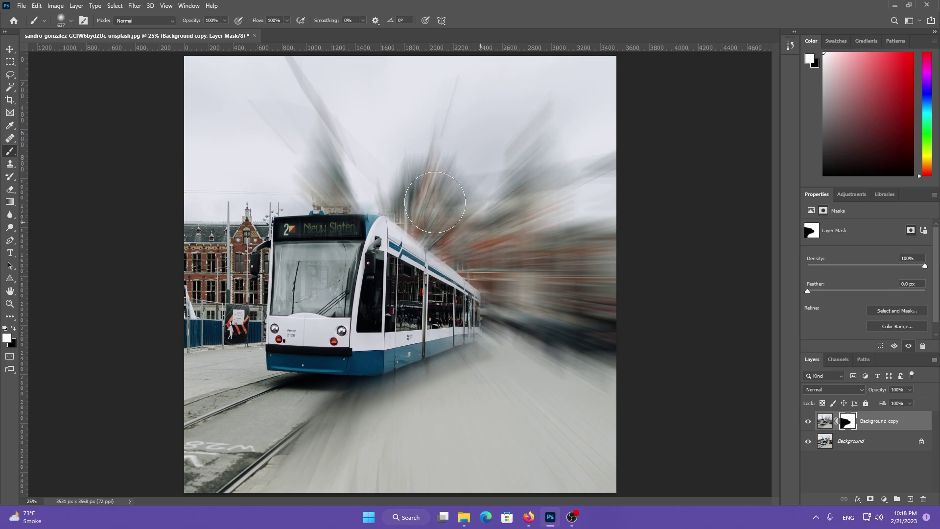
pyautogui.moveTo(222, 190)
pyautogui.mouseDown()
pyautogui.moveTo(206, 200)
pyautogui.moveTo(233, 203)
pyautogui.moveTo(209, 252)
pyautogui.moveTo(204, 298)
pyautogui.moveTo(225, 334)
pyautogui.moveTo(220, 305)
pyautogui.moveTo(237, 248)
pyautogui.moveTo(231, 311)
pyautogui.moveTo(193, 377)
pyautogui.moveTo(245, 451)
pyautogui.moveTo(308, 437)
pyautogui.moveTo(218, 398)
pyautogui.moveTo(340, 430)
pyautogui.moveTo(329, 433)
pyautogui.moveTo(284, 269)
pyautogui.moveTo(326, 216)
pyautogui.moveTo(311, 168)
pyautogui.moveTo(301, 184)
pyautogui.moveTo(304, 168)
pyautogui.moveTo(420, 168)
pyautogui.moveTo(418, 198)
pyautogui.moveTo(470, 196)
pyautogui.moveTo(550, 294)
pyautogui.moveTo(542, 311)
pyautogui.moveTo(490, 330)
pyautogui.moveTo(338, 248)
pyautogui.moveTo(318, 250)
pyautogui.moveTo(289, 226)
pyautogui.moveTo(372, 240)
pyautogui.moveTo(446, 284)
pyautogui.mouseUp()
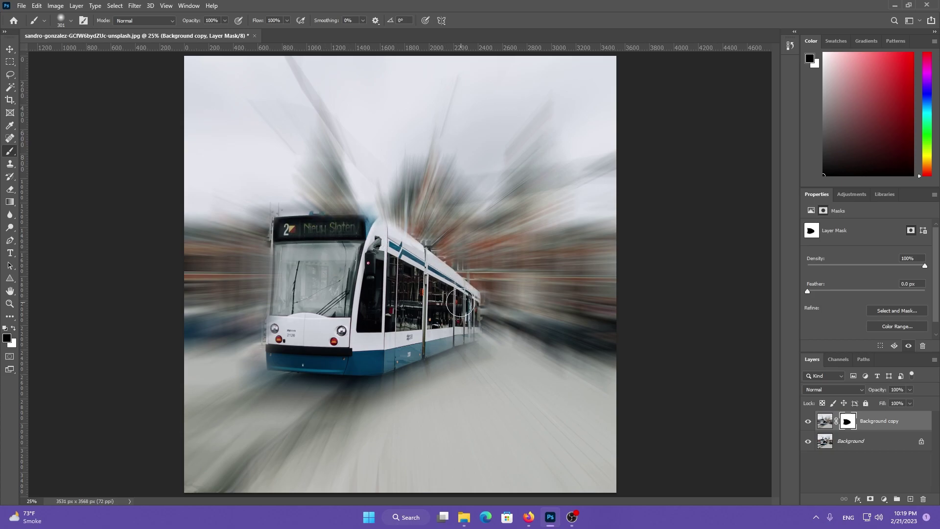
# Restore the tram body and front sign in black, then blur above the roof and pantograph in white.
pyautogui.moveTo(463, 326)
pyautogui.mouseDown()
pyautogui.moveTo(428, 342)
pyautogui.moveTo(330, 349)
pyautogui.mouseUp()
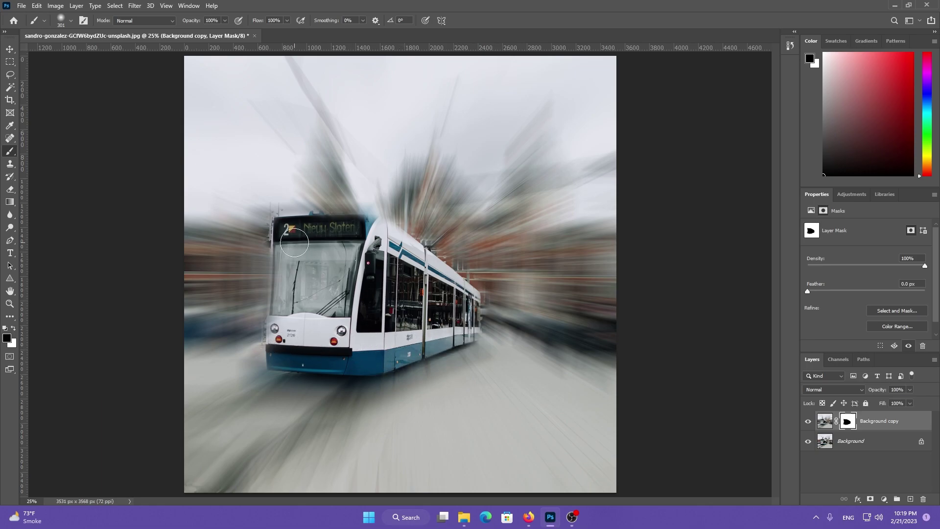
pyautogui.moveTo(294, 242); pyautogui.dragTo(291, 352)
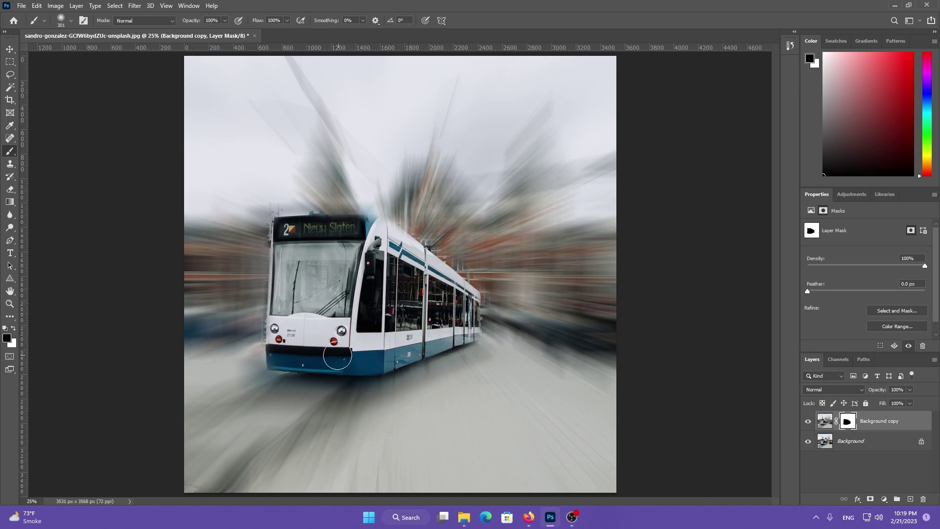
pyautogui.press('x')
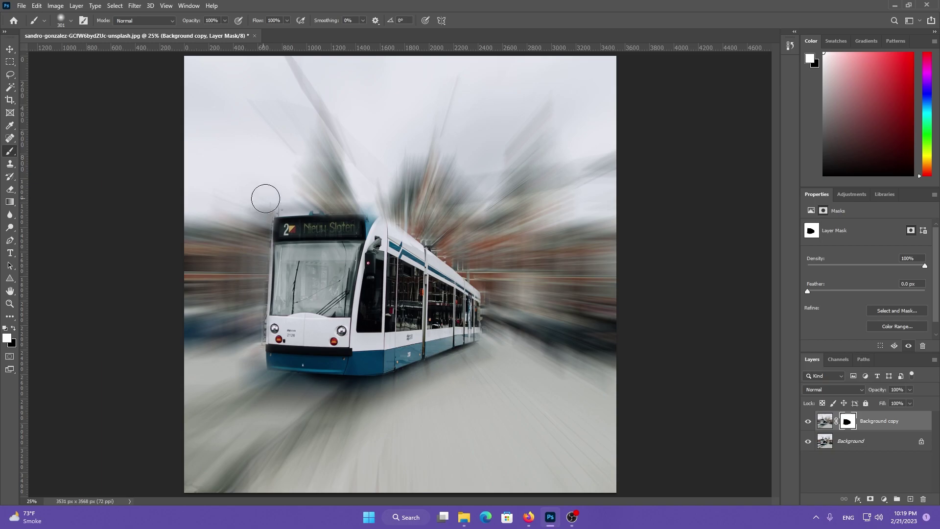
pyautogui.moveTo(266, 199); pyautogui.dragTo(318, 190)
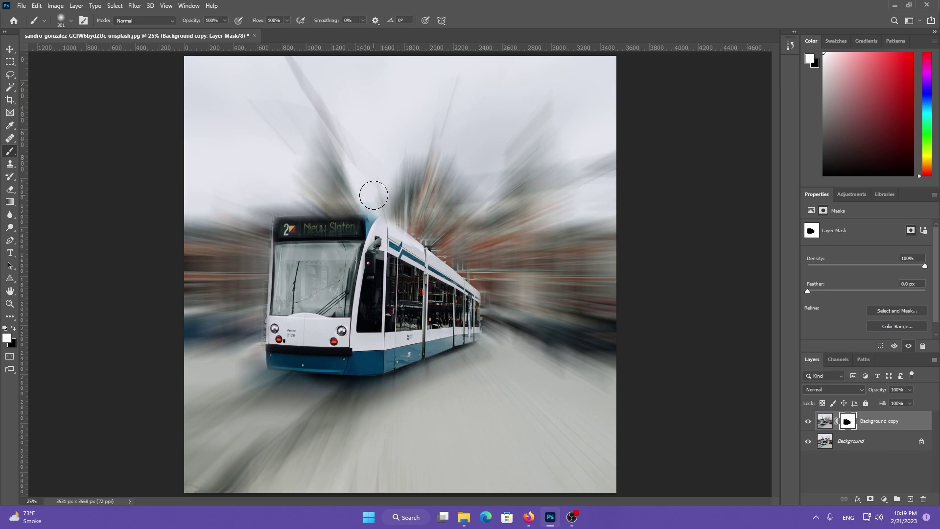
pyautogui.moveTo(439, 233); pyautogui.dragTo(463, 250)
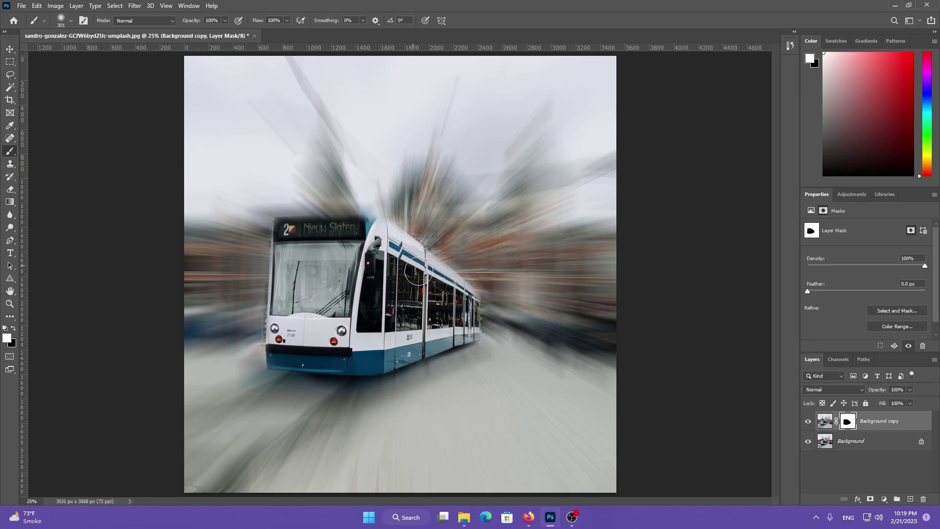
# Sharpen the tram's front edge and left headlight in black, then hide the blur layer to compare.
pyautogui.press('x')
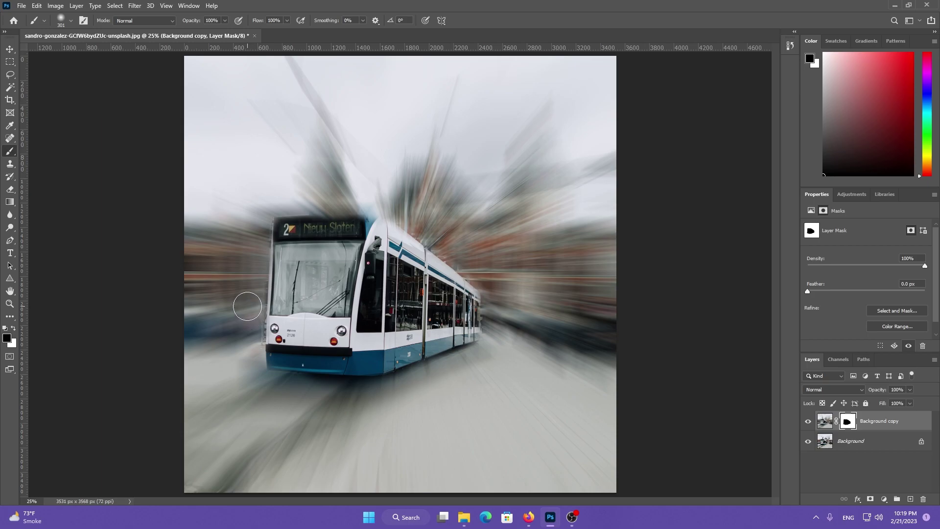
pyautogui.moveTo(249, 313); pyautogui.dragTo(246, 336)
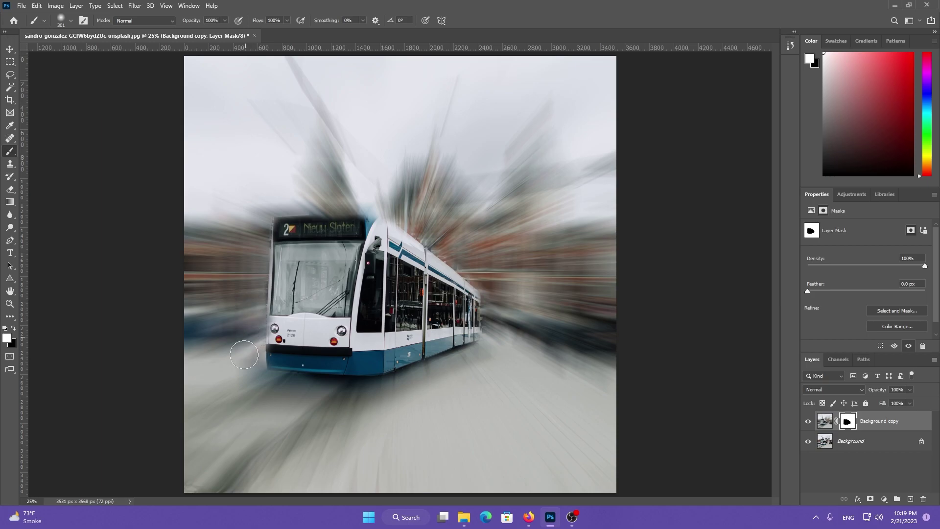
pyautogui.press('x')
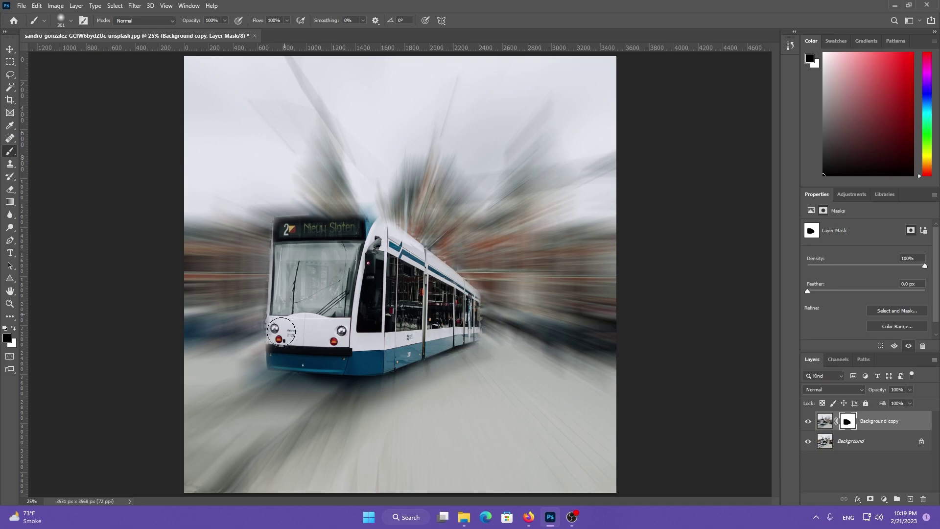
pyautogui.press('x')
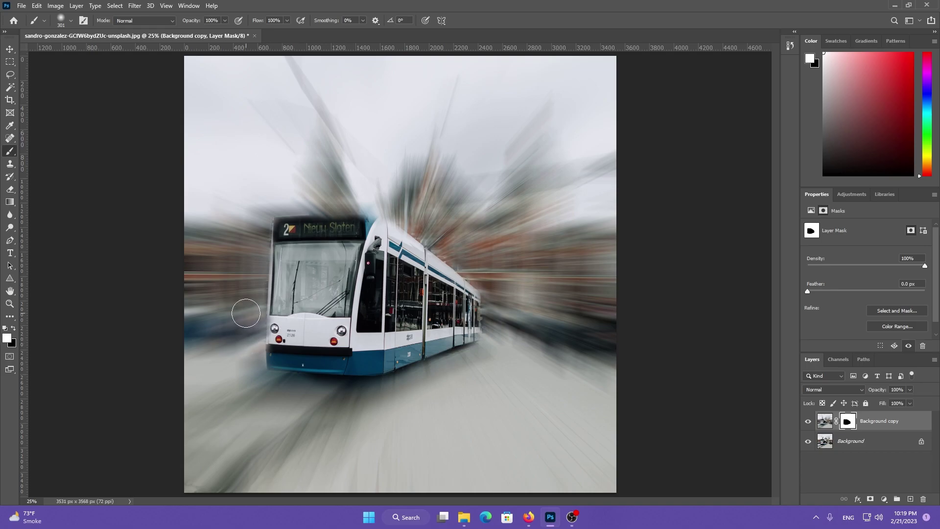
pyautogui.press('x')
pyautogui.moveTo(288, 318); pyautogui.dragTo(289, 331)
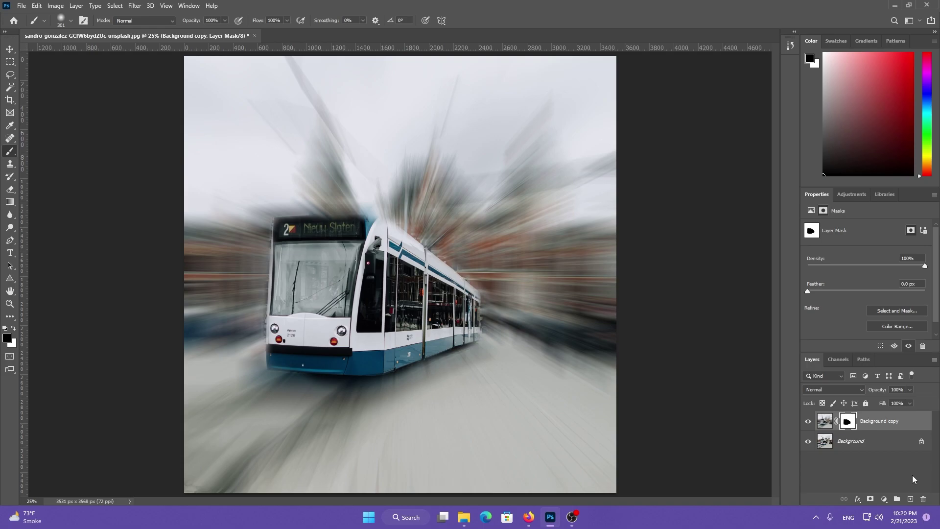
pyautogui.click(808, 424)
# Compare against the original, zoom to 100% on the tram front, and sharpen its left edge.
pyautogui.click(808, 424)
pyautogui.click(808, 423)
pyautogui.press('z')
pyautogui.click(272, 321)
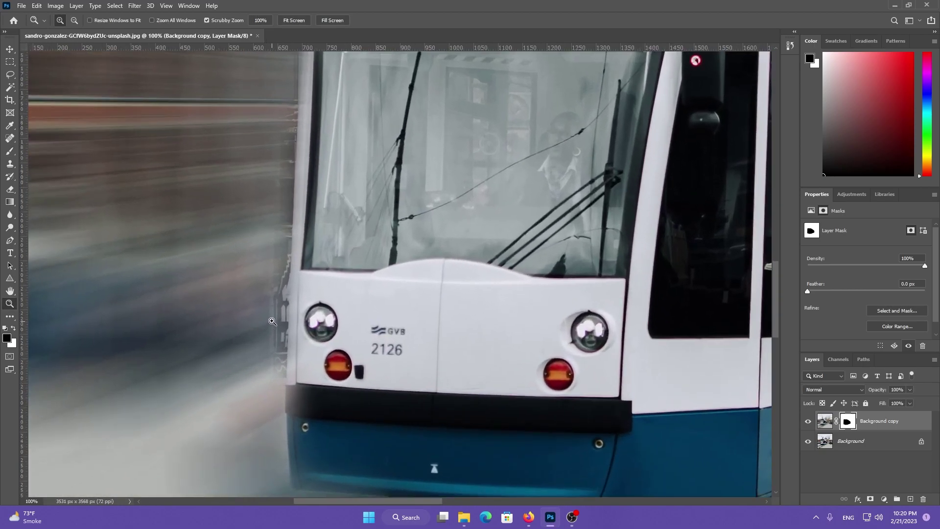
pyautogui.moveTo(321, 337); pyautogui.dragTo(357, 300)
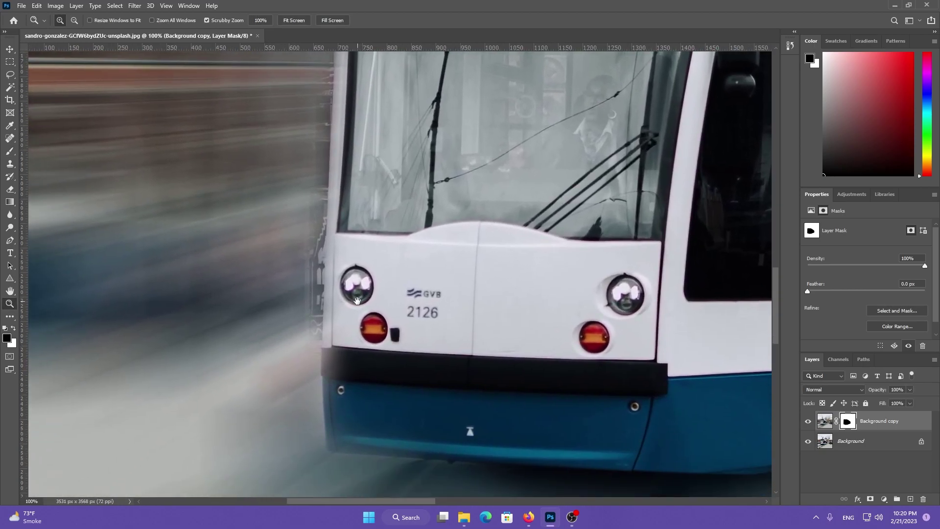
pyautogui.keyDown('alt'); pyautogui.click(321, 267); pyautogui.keyUp('alt')
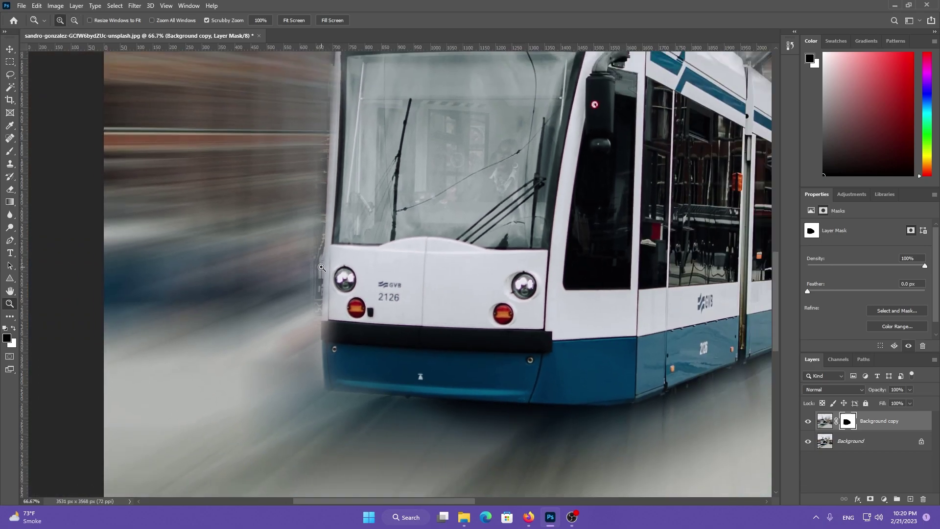
pyautogui.click(9, 150)
pyautogui.moveTo(325, 258); pyautogui.dragTo(329, 256)
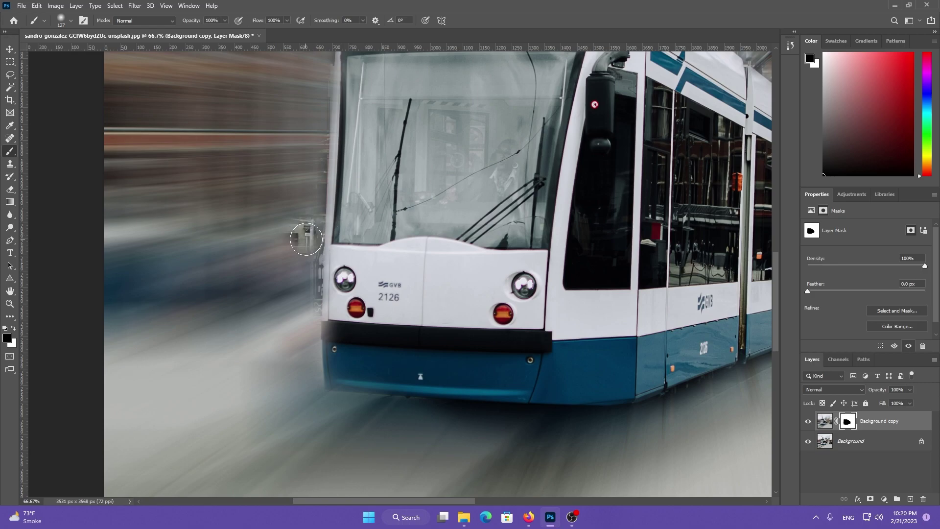
# Zoom in on the tram's front left corner and paint white to blur away the pole details.
pyautogui.press('z')
pyautogui.click(307, 224)
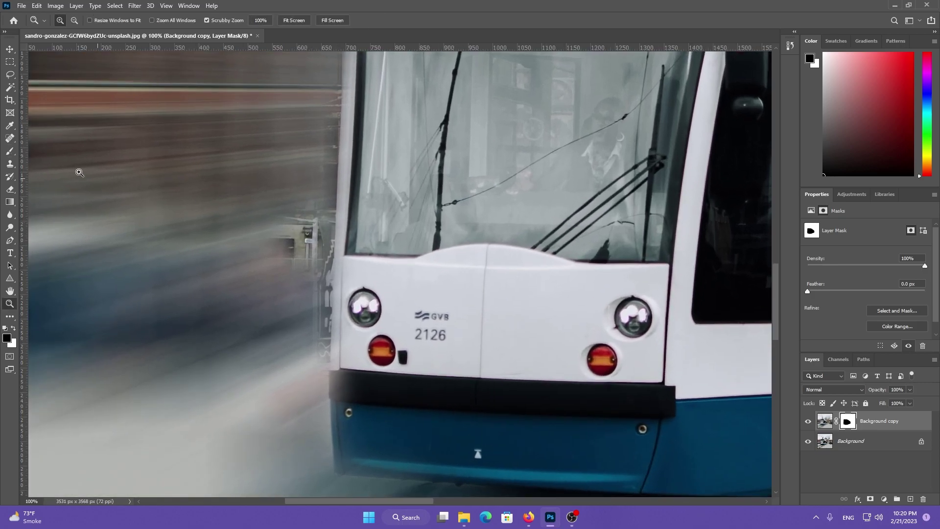
pyautogui.click(8, 154)
pyautogui.press('x')
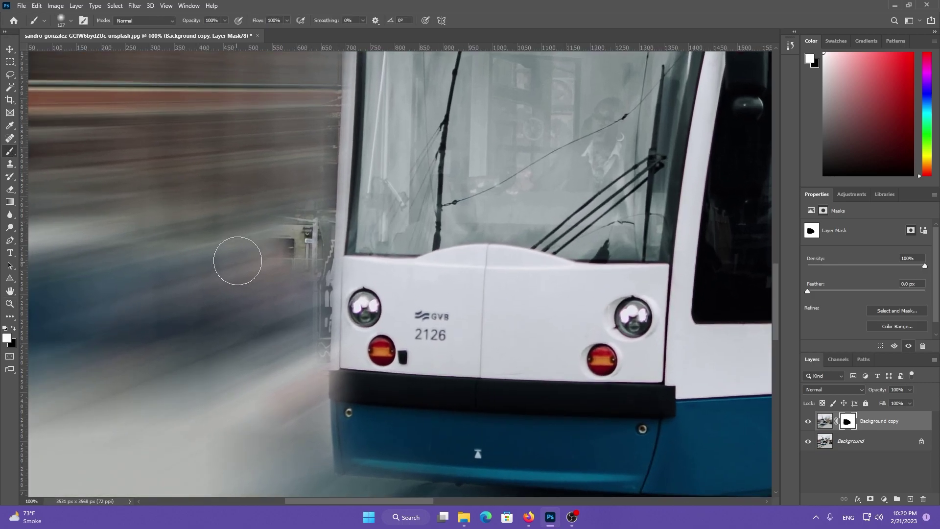
pyautogui.moveTo(298, 214)
pyautogui.mouseDown()
pyautogui.moveTo(288, 246)
pyautogui.moveTo(300, 296)
pyautogui.moveTo(305, 273)
pyautogui.mouseUp()
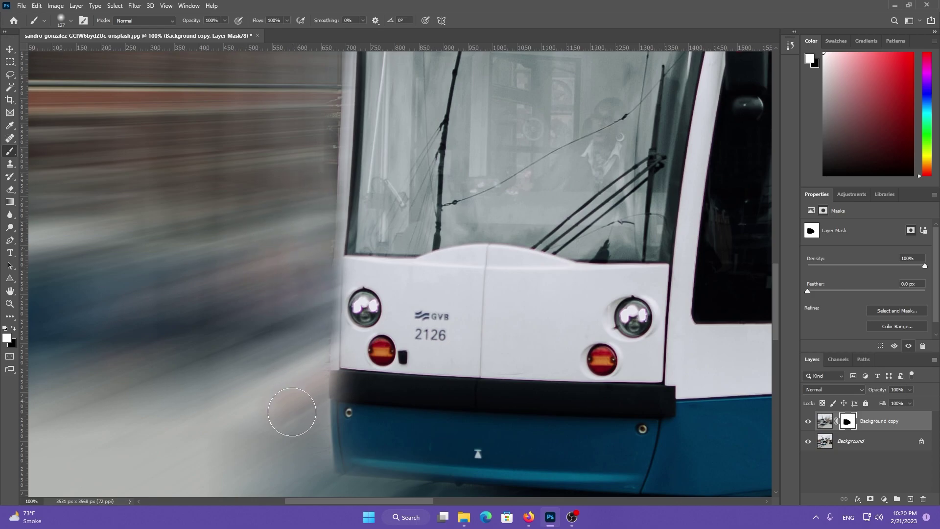
pyautogui.moveTo(296, 212)
pyautogui.mouseDown()
pyautogui.moveTo(297, 278)
pyautogui.moveTo(300, 260)
pyautogui.mouseUp()
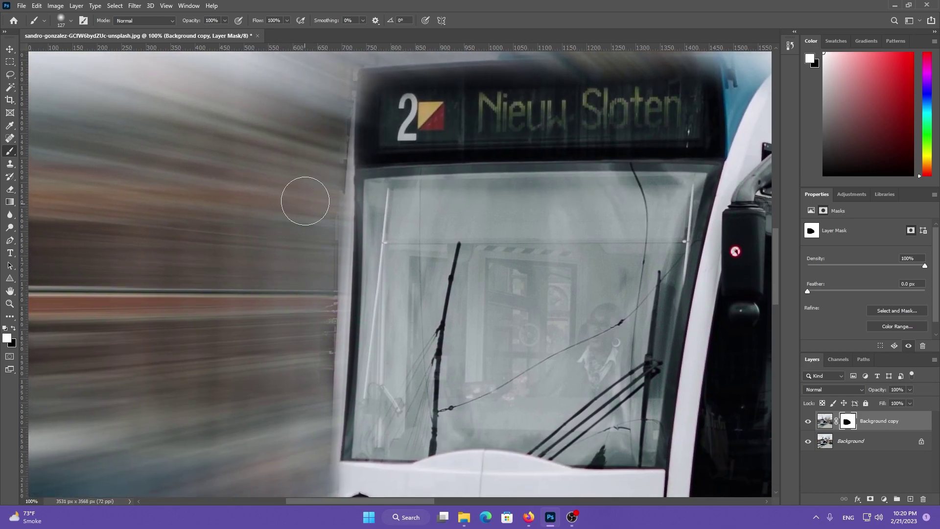
# Blend the light strip along the tram's left edge and pan to the destination sign.
pyautogui.moveTo(311, 204); pyautogui.dragTo(302, 307)
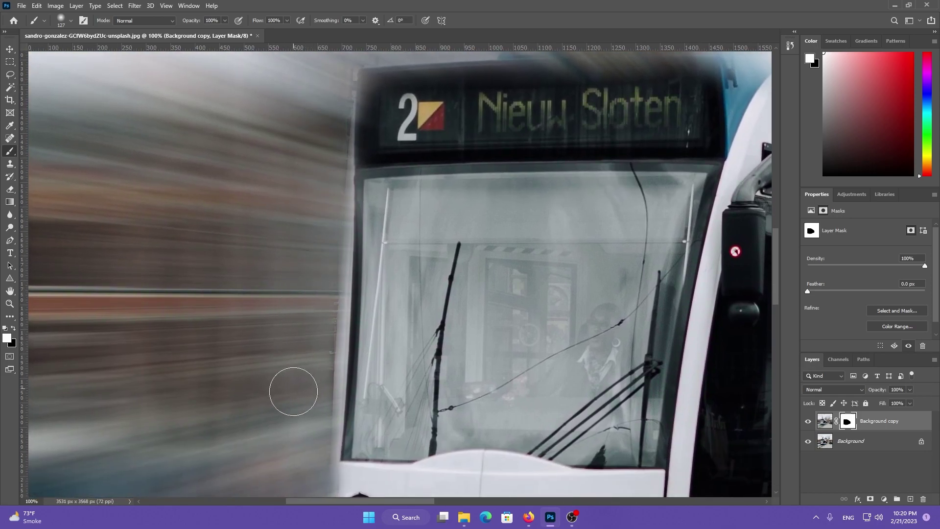
pyautogui.scroll(3, 296, 342)
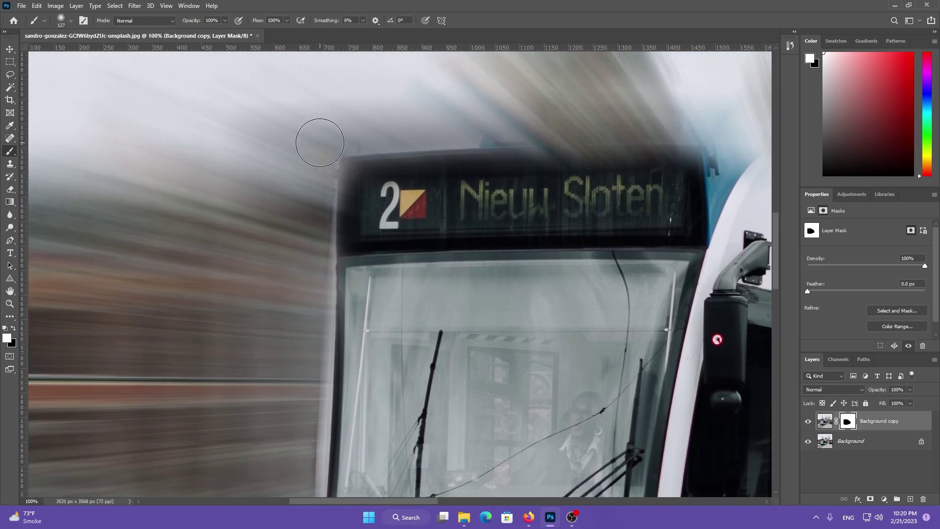
pyautogui.hscroll(3, 360, 132)
pyautogui.hscroll(2, 312, 240)
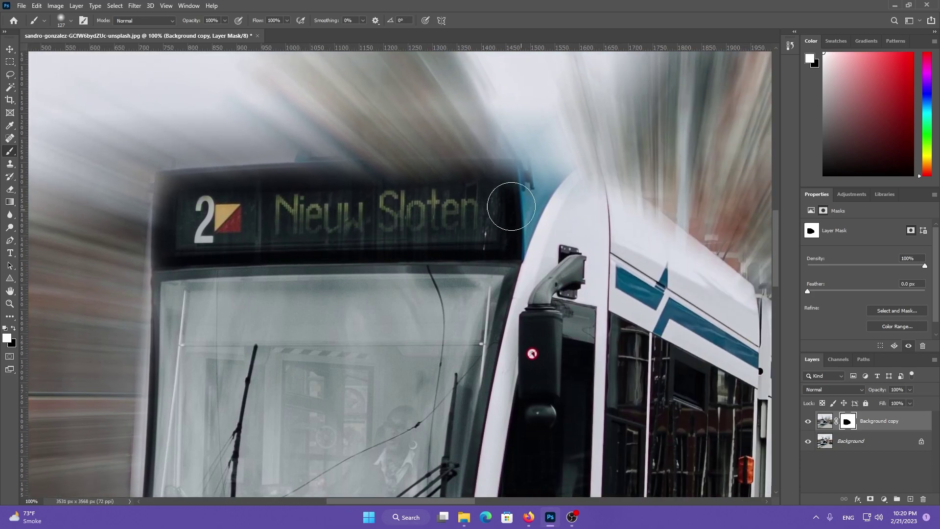
pyautogui.press('z')
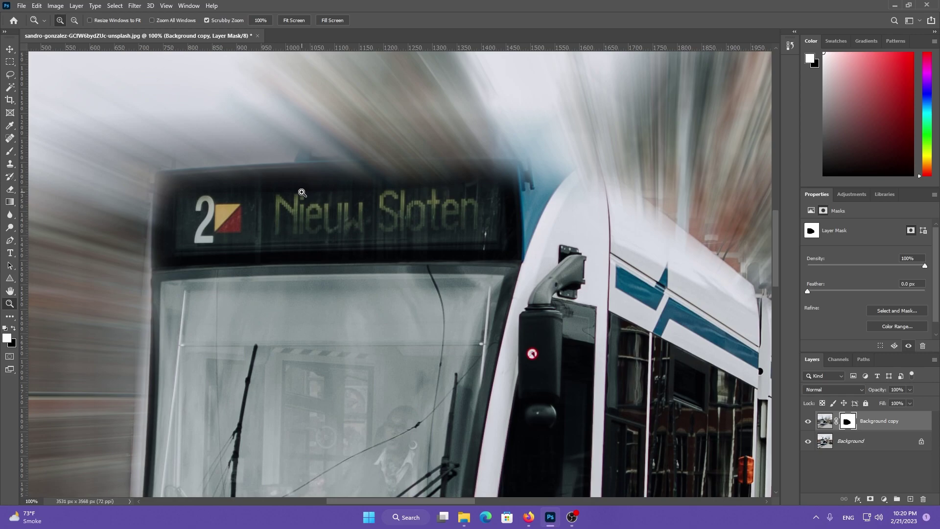
# Paint black over the Nieuw Sloten sign to sharpen it, then shrink the brush to 25 px.
pyautogui.press('b')
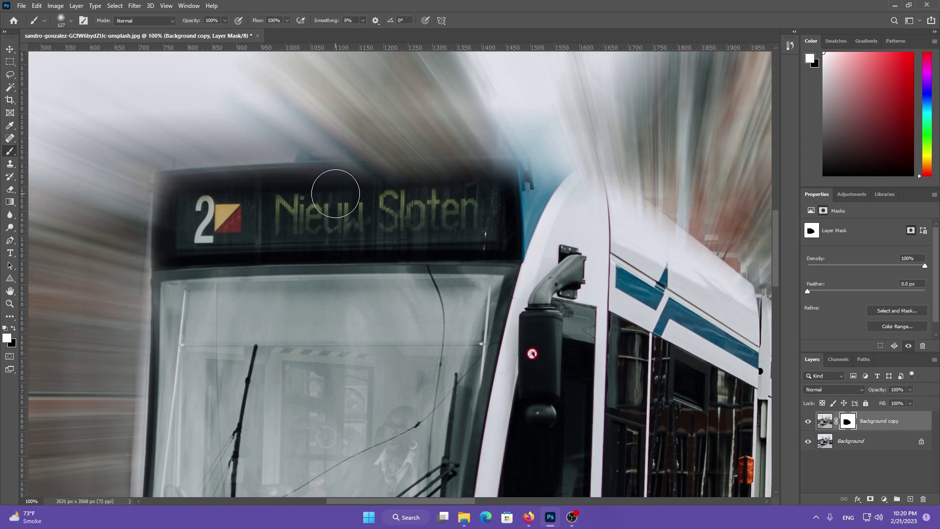
pyautogui.press('x')
pyautogui.moveTo(344, 194); pyautogui.dragTo(349, 201)
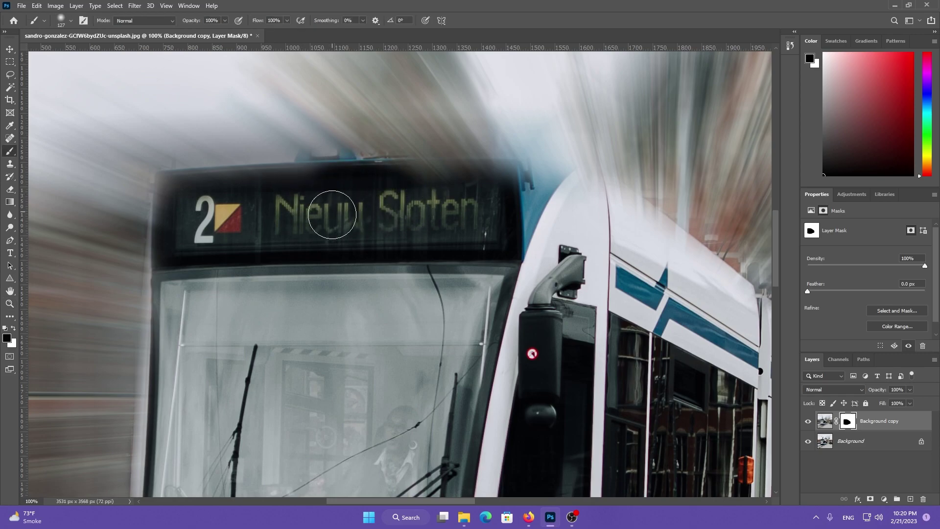
pyautogui.moveTo(417, 221)
pyautogui.mouseDown()
pyautogui.moveTo(497, 215)
pyautogui.moveTo(391, 196)
pyautogui.moveTo(534, 196)
pyautogui.mouseUp()
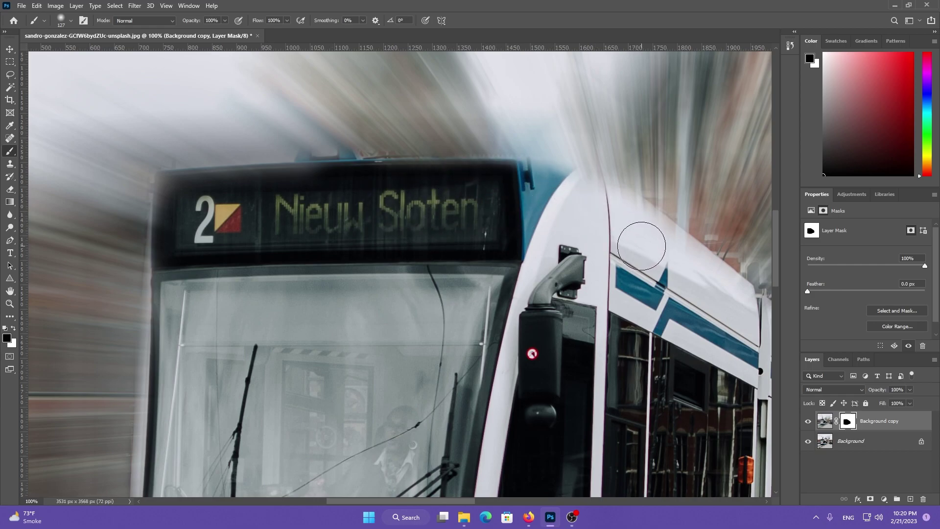
pyautogui.moveTo(402, 223); pyautogui.dragTo(399, 216)
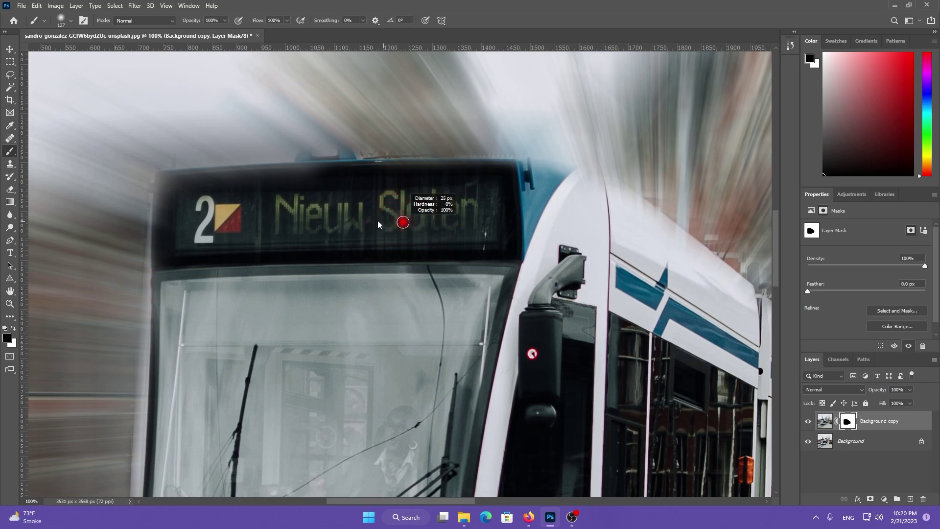
# Paint white above the destination sign to blur the halo and soften its top edge.
pyautogui.press('x')
pyautogui.moveTo(283, 156); pyautogui.dragTo(347, 151)
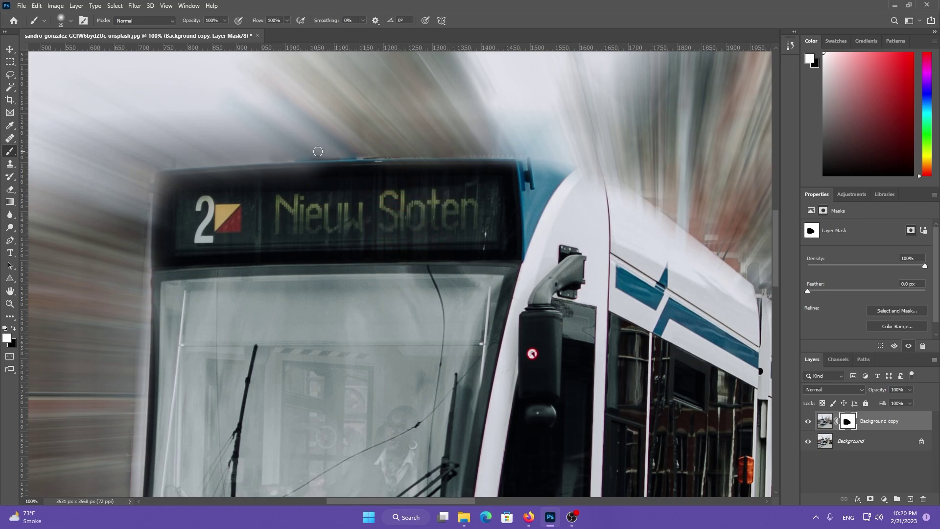
pyautogui.moveTo(357, 154); pyautogui.dragTo(207, 158)
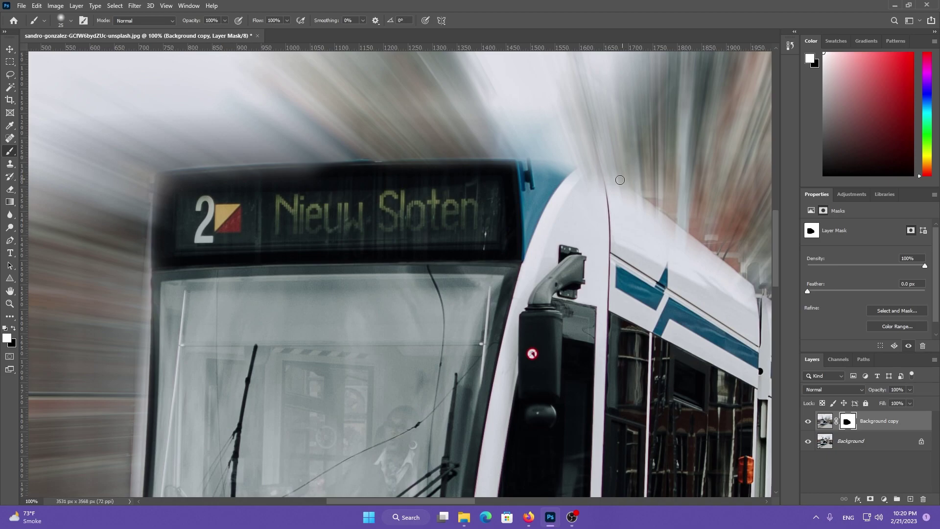
# Sharpen the tram's roof edge in black, then zoom out to view the whole tram.
pyautogui.press('x')
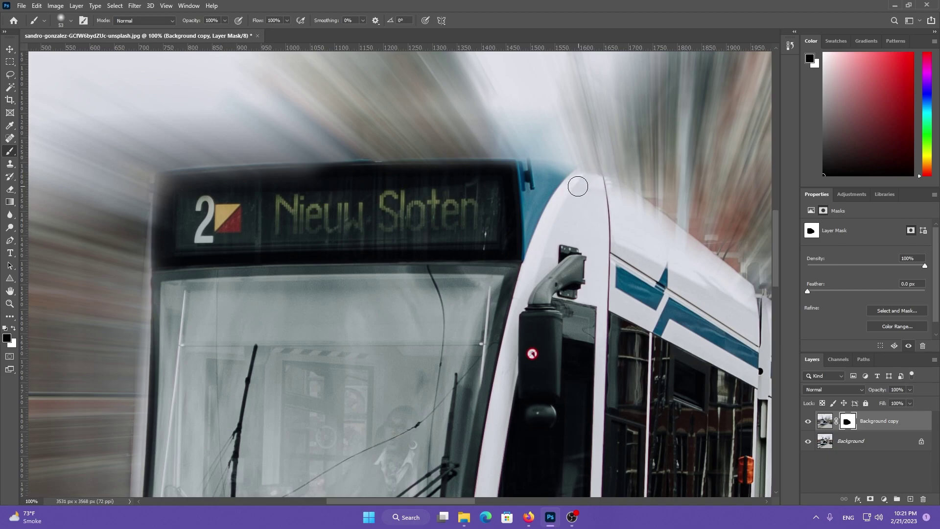
pyautogui.moveTo(579, 182)
pyautogui.mouseDown()
pyautogui.moveTo(607, 185)
pyautogui.moveTo(652, 219)
pyautogui.moveTo(649, 202)
pyautogui.mouseUp()
pyautogui.press('x')
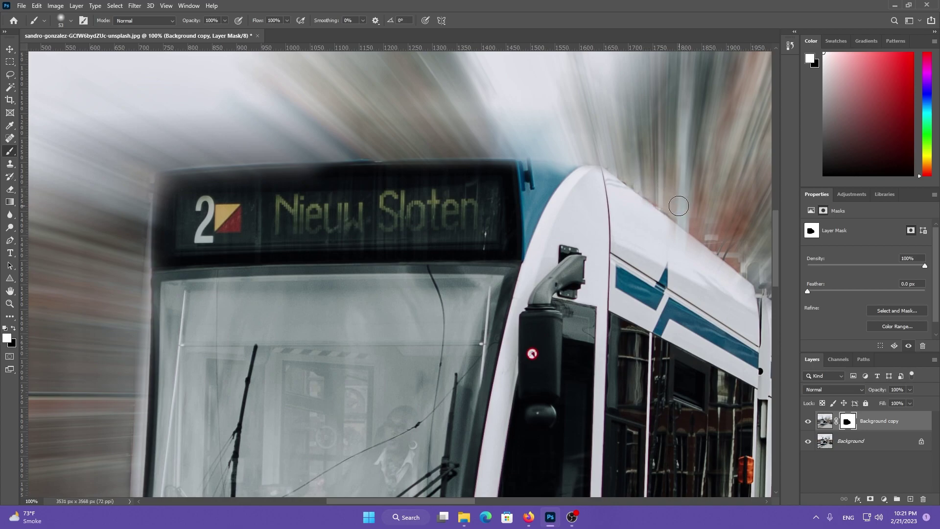
pyautogui.moveTo(759, 270)
pyautogui.mouseDown()
pyautogui.moveTo(534, 178)
pyautogui.moveTo(564, 209)
pyautogui.moveTo(480, 167)
pyautogui.moveTo(622, 283)
pyautogui.mouseUp()
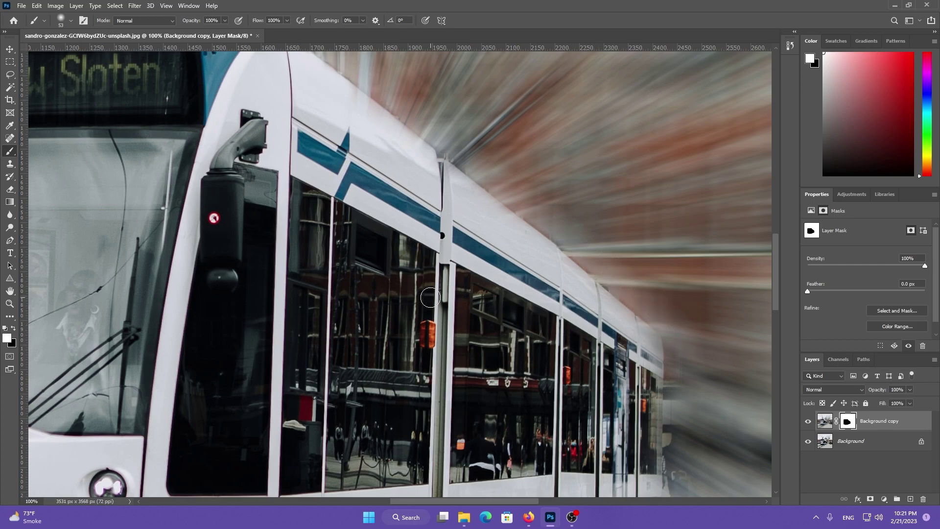
pyautogui.press('z')
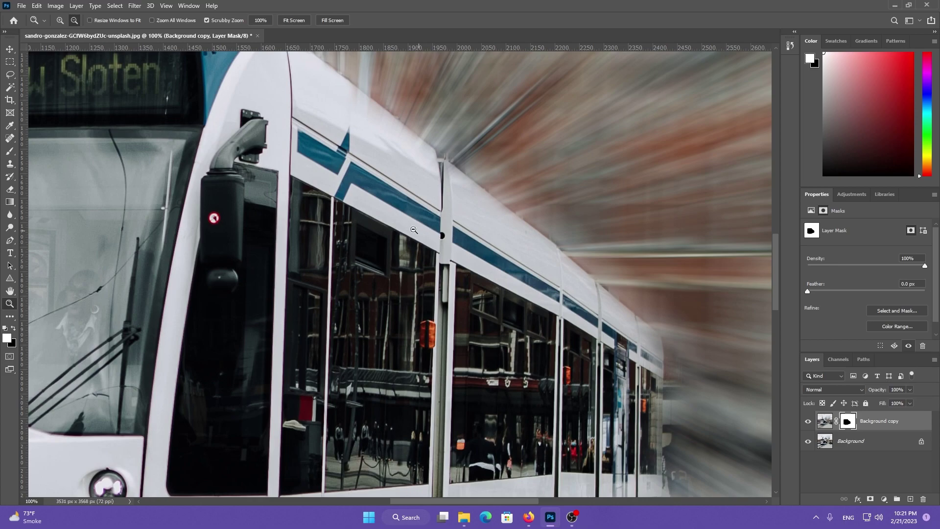
pyautogui.keyDown('alt'); pyautogui.click(383, 220); pyautogui.keyUp('alt')
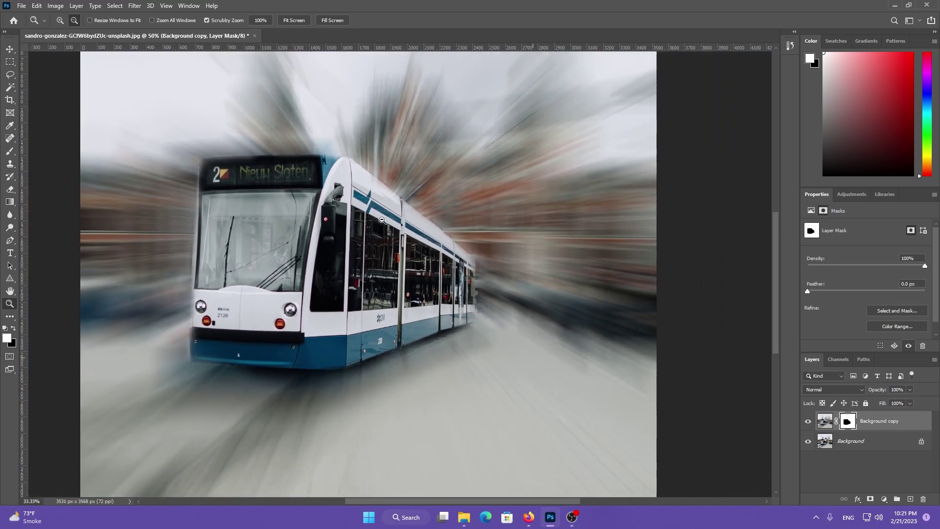
pyautogui.keyDown('alt'); pyautogui.click(383, 220); pyautogui.keyUp('alt')
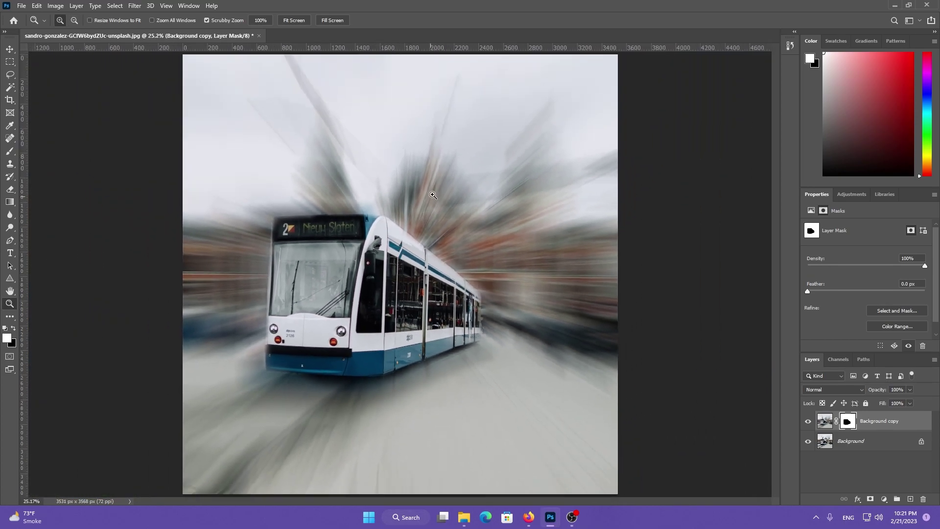
pyautogui.click(808, 422)
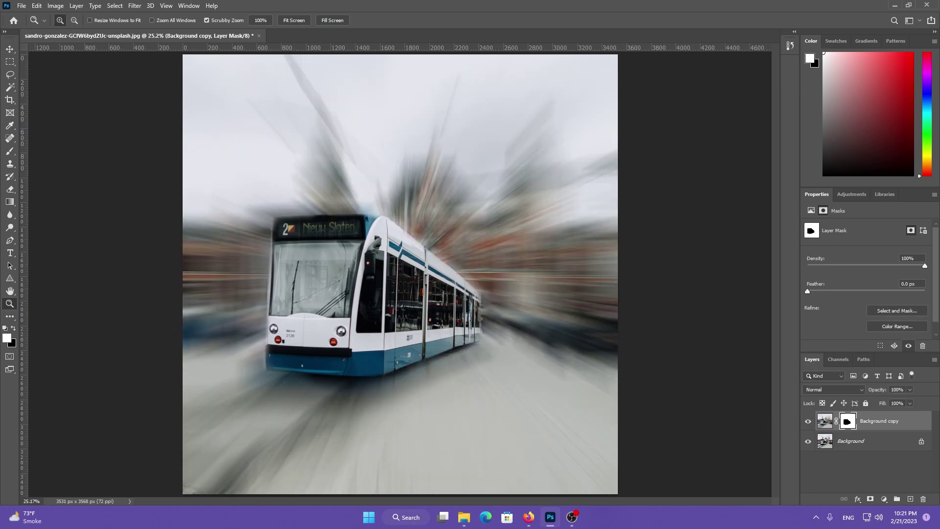